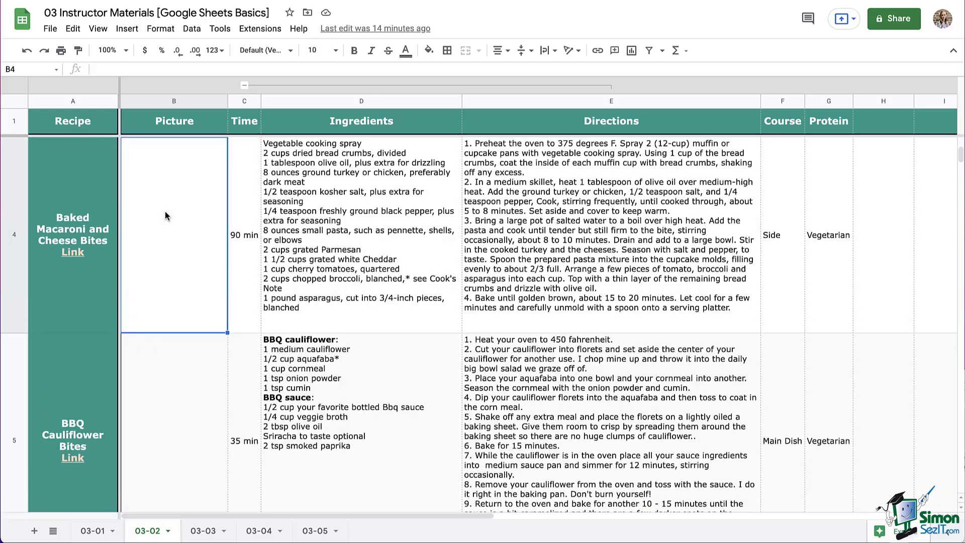
# - Select cell B2 in the Picture column and bring up the Insert > Image submenu
pyautogui.scroll(-1, 165, 211)
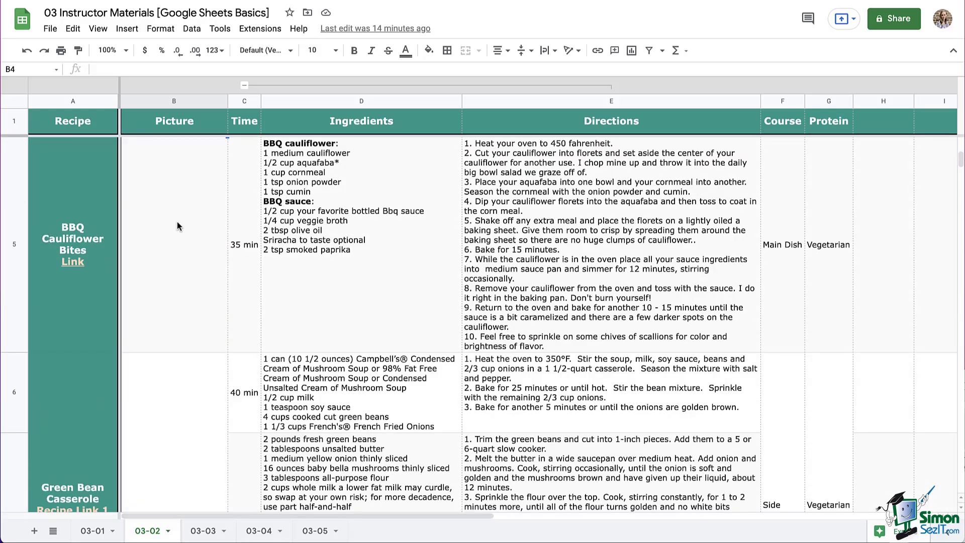
pyautogui.scroll(1, 165, 211)
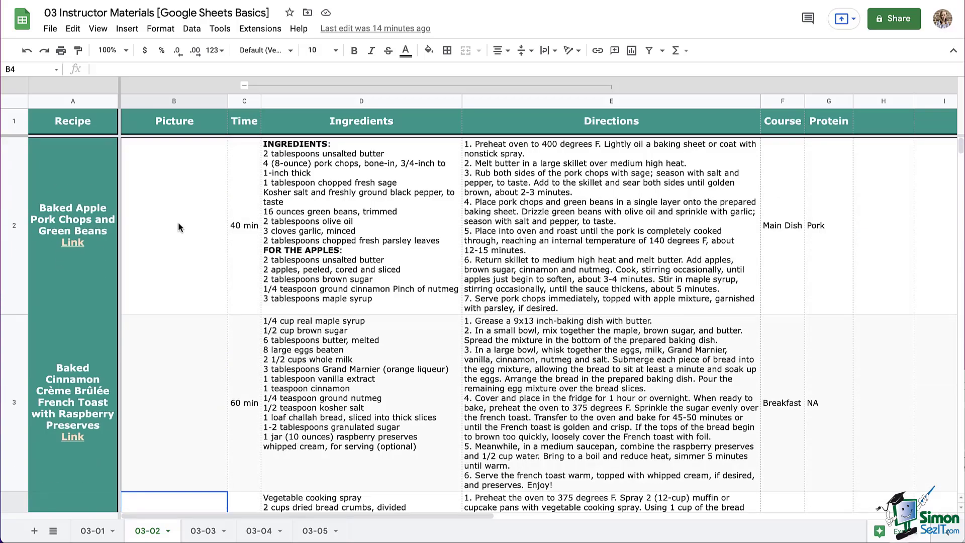
pyautogui.click(170, 100)
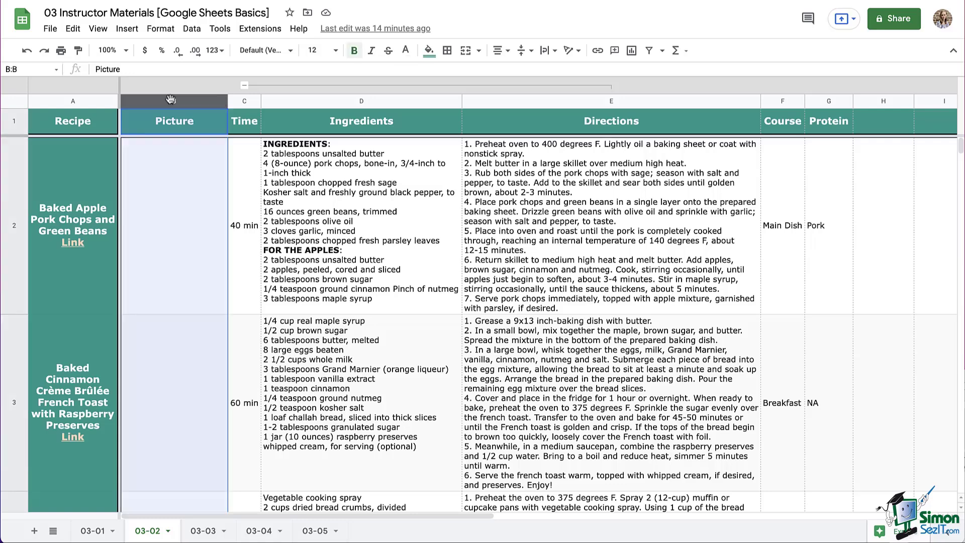
pyautogui.click(189, 193)
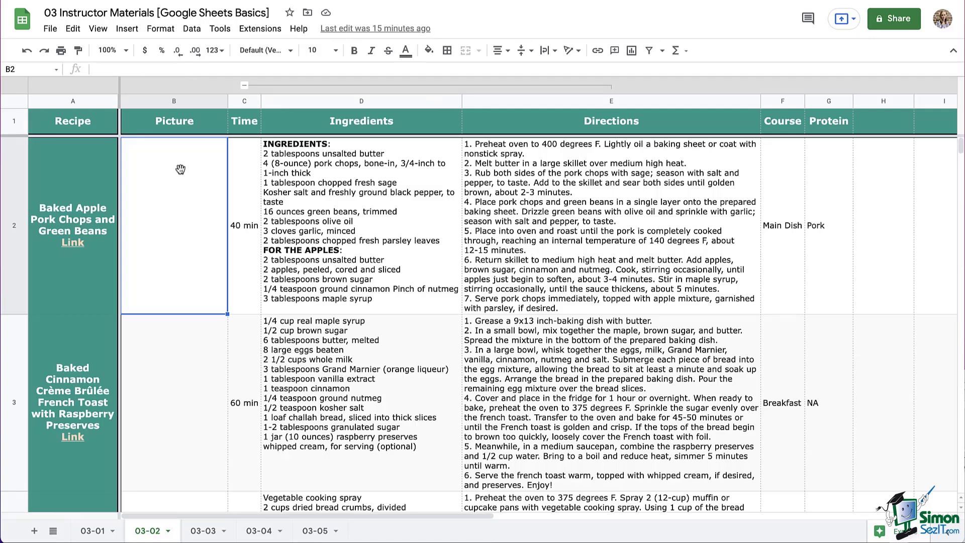
pyautogui.click(135, 29)
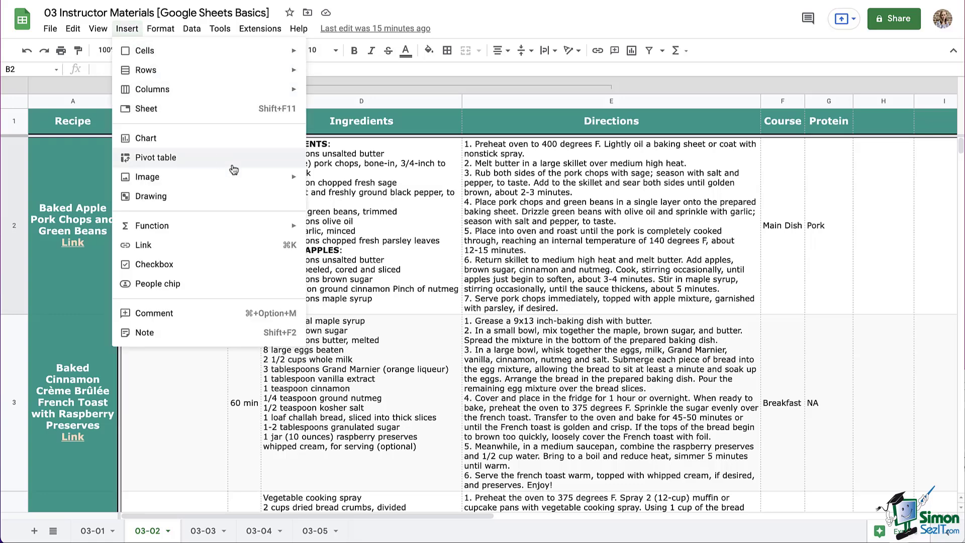
pyautogui.moveTo(249, 180)
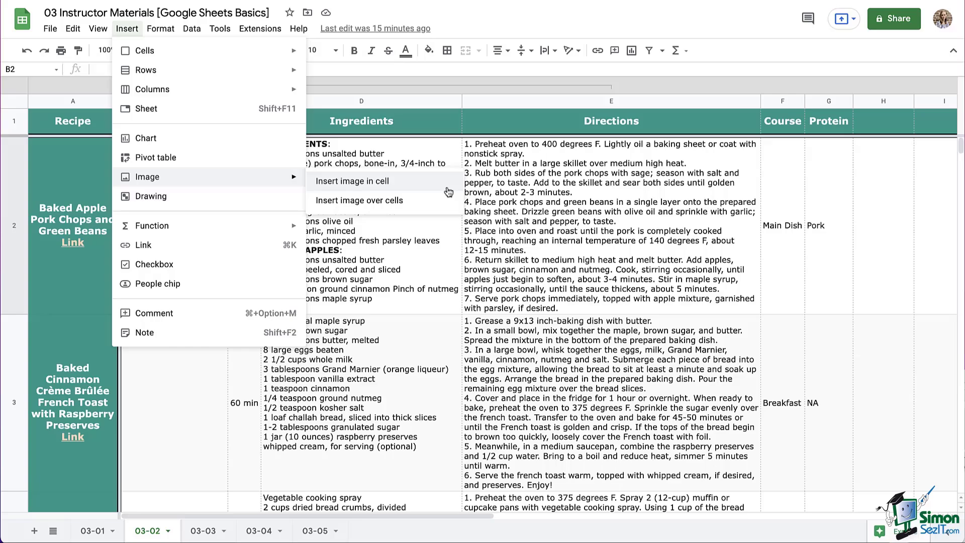
# - Upload the pork chop photo file into cell B2 as an in-cell image
pyautogui.click(447, 191)
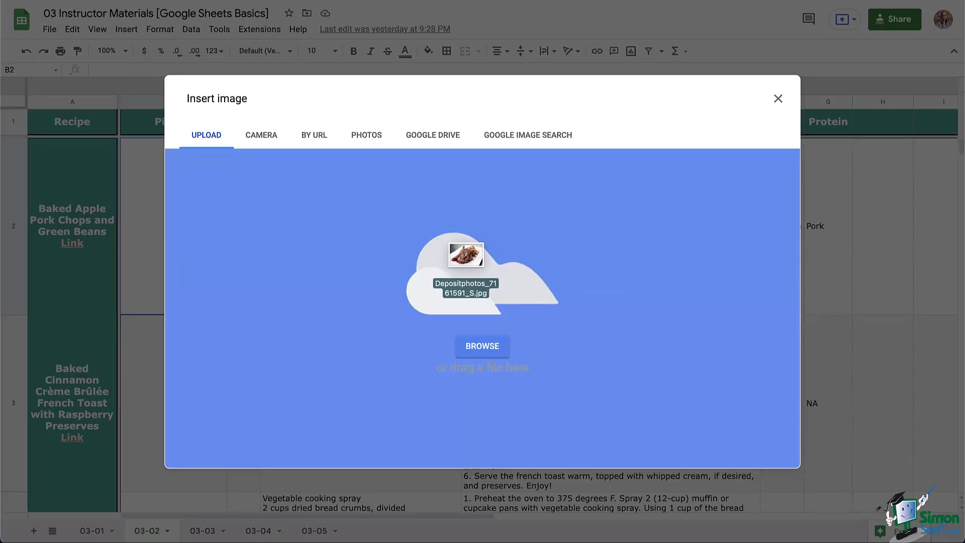
pyautogui.moveTo(462, 255); pyautogui.dragTo(463, 255)
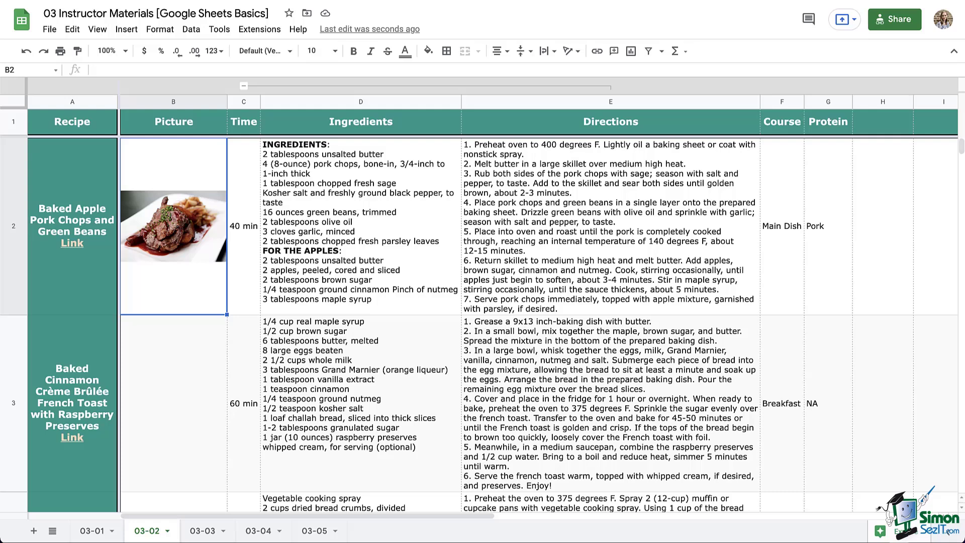
# - Delete B2's photo and reopen the in-cell image window on its By URL option
pyautogui.press('Delete')
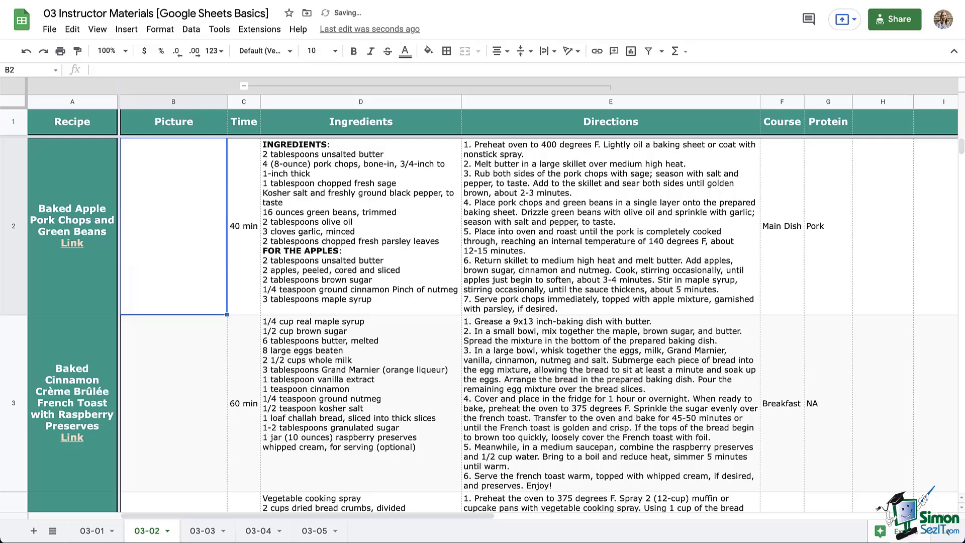
pyautogui.click(126, 29)
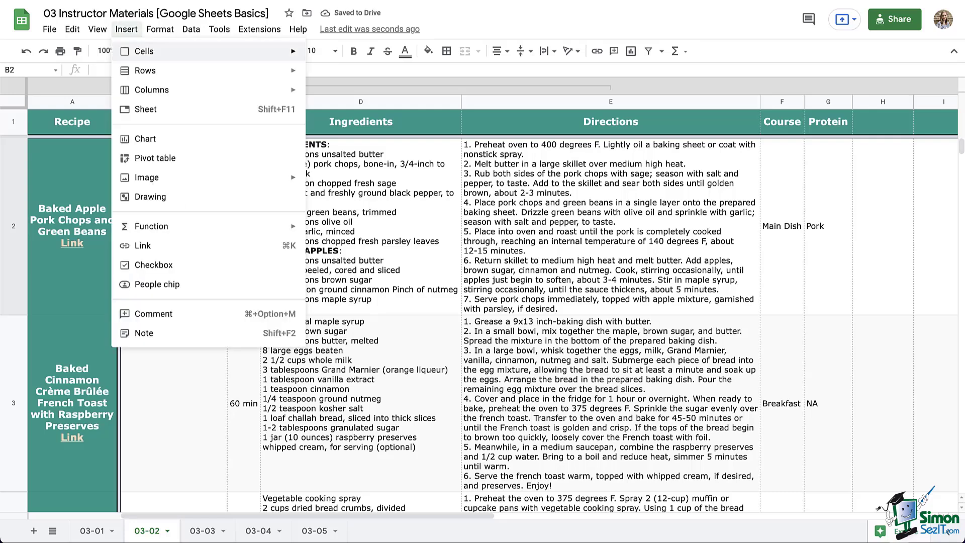
pyautogui.moveTo(151, 178)
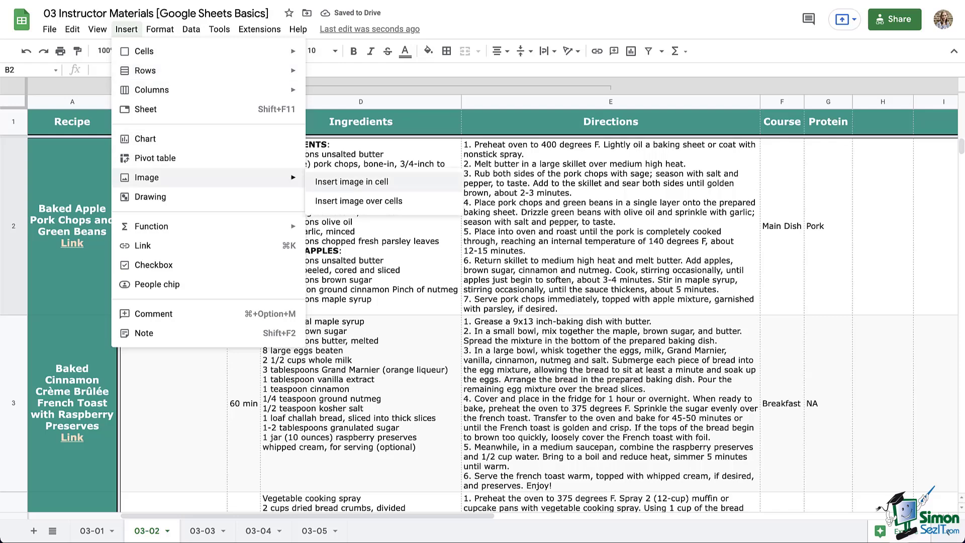
pyautogui.click(351, 181)
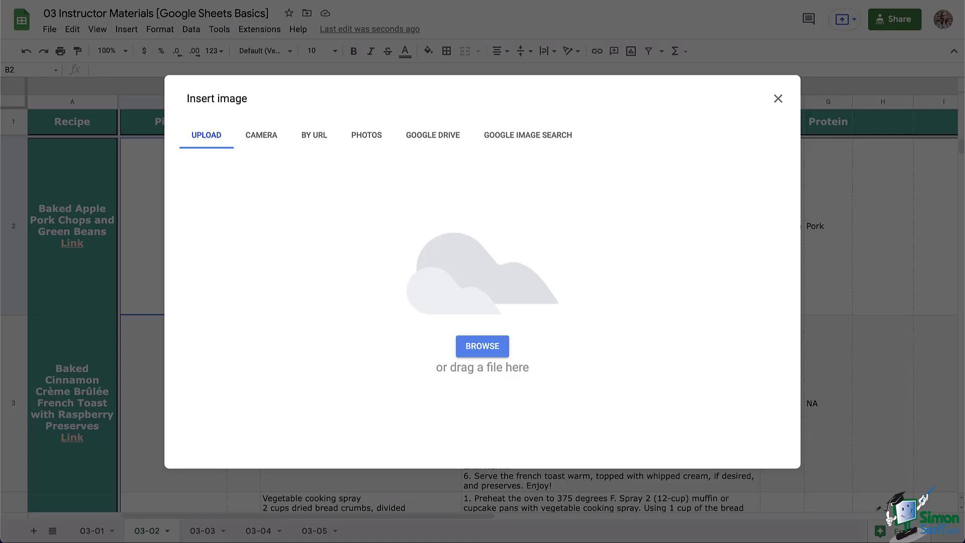
pyautogui.click(314, 135)
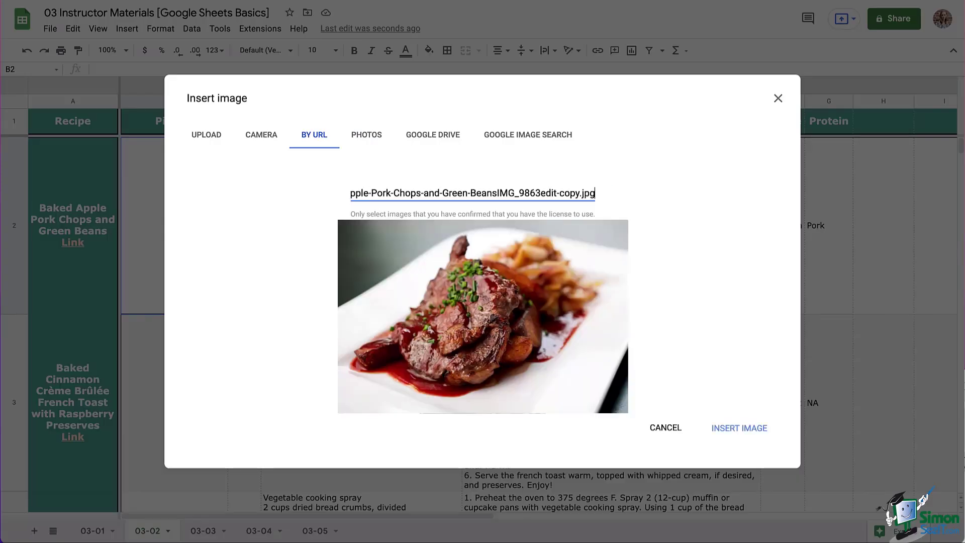
# - Insert the pork chop image into B2, then copy the French toast photo's image address
pyautogui.click(748, 433)
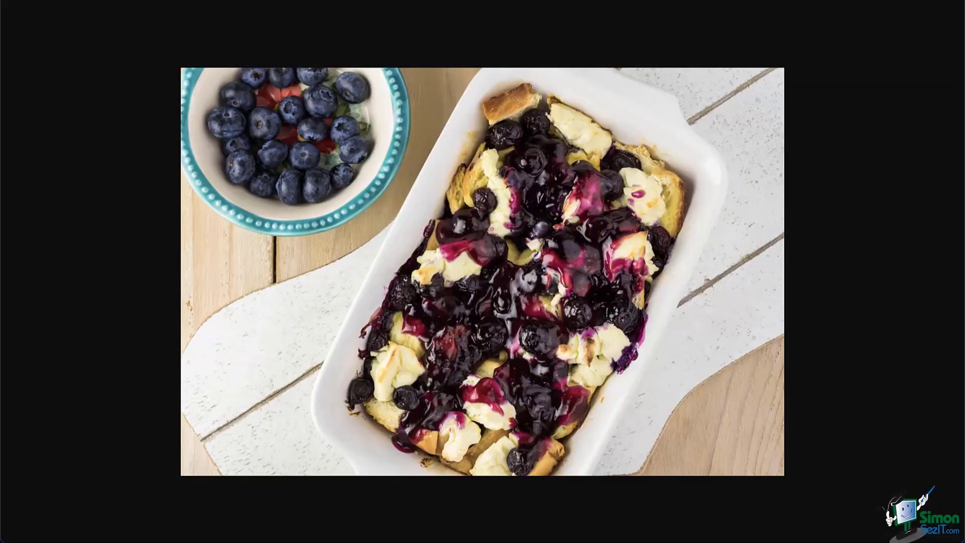
pyautogui.rightClick(505, 192)
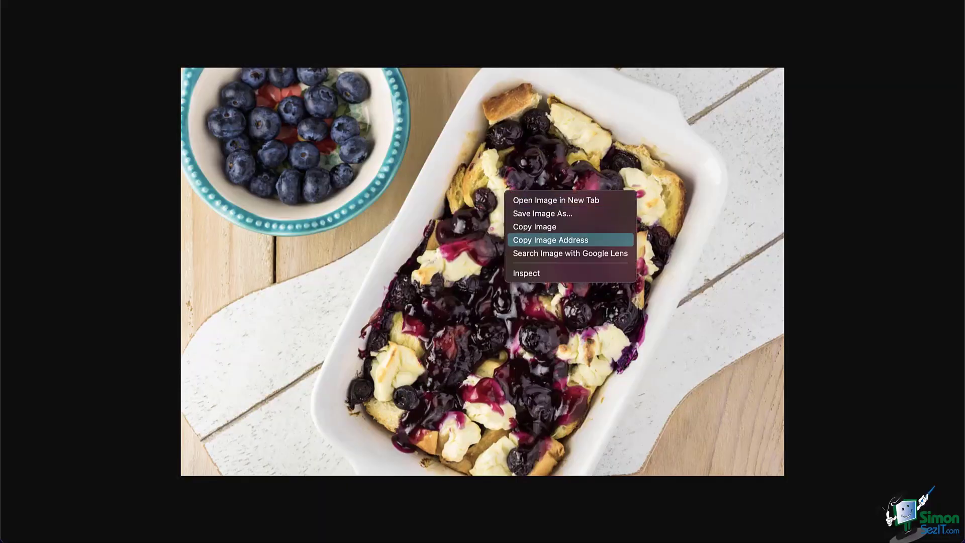
pyautogui.press('Return')
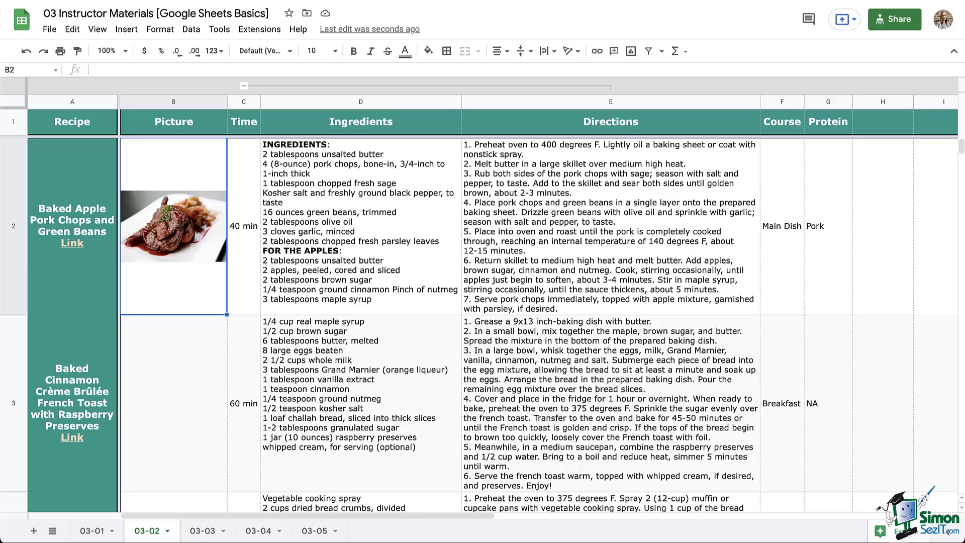
# - Insert the blueberry French toast photo into cell B3 by pasting its image address
pyautogui.click(173, 403)
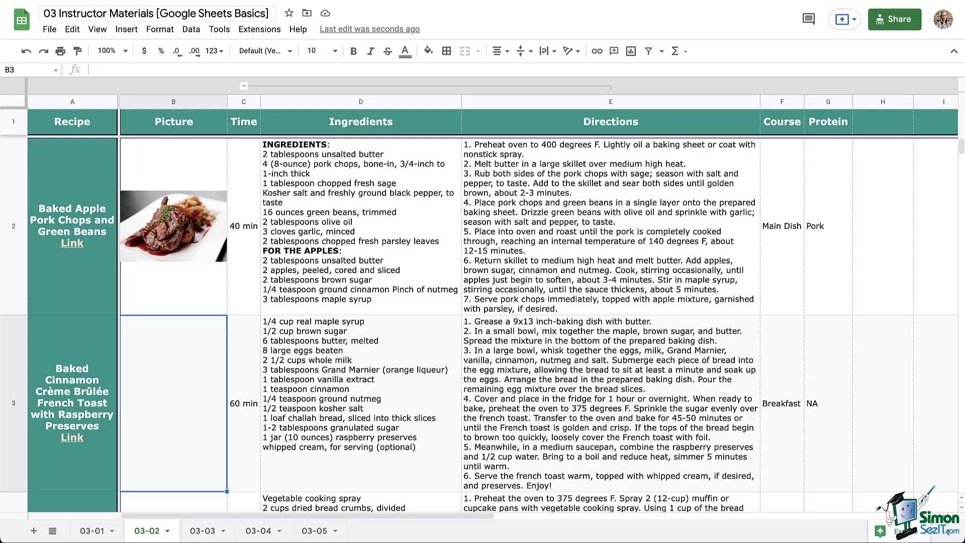
pyautogui.click(126, 29)
pyautogui.moveTo(151, 178)
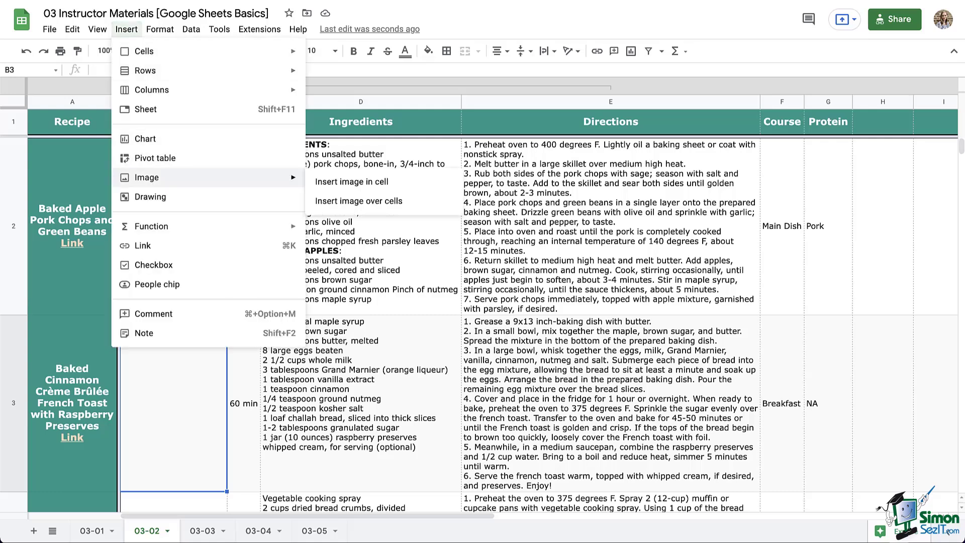
pyautogui.click(352, 181)
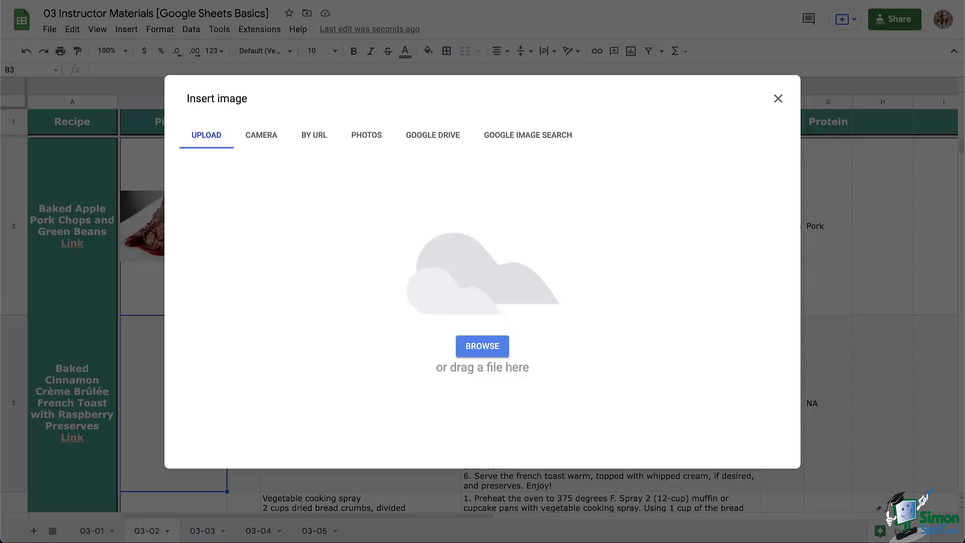
pyautogui.click(314, 134)
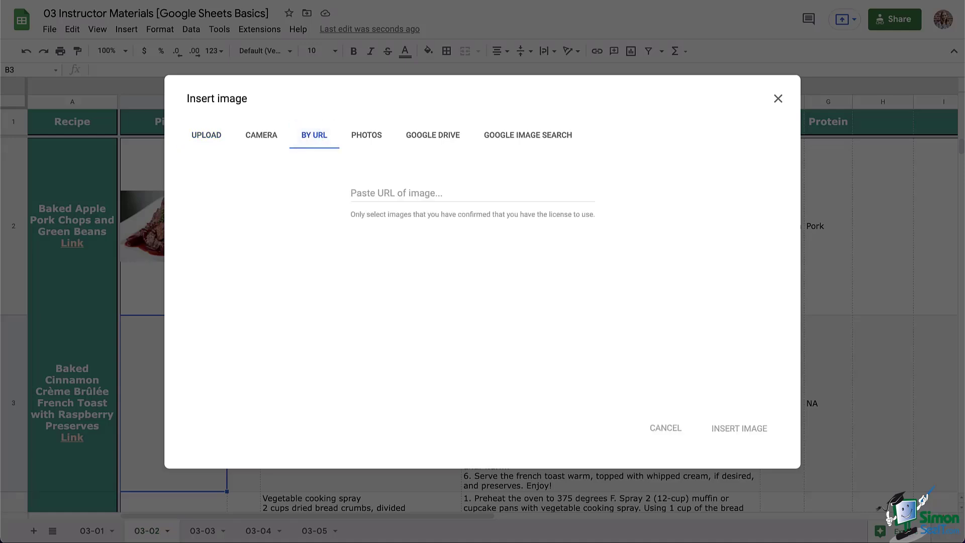
pyautogui.rightClick(380, 192)
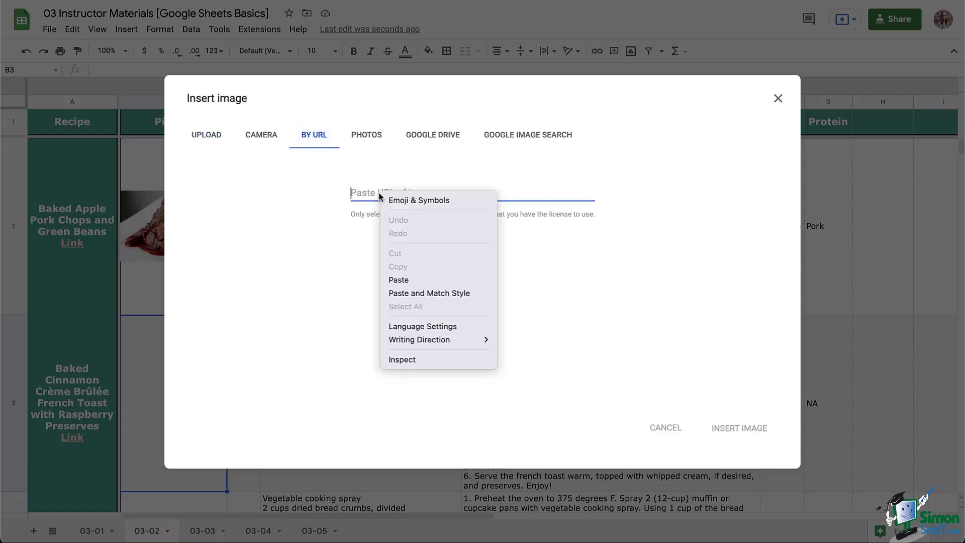
pyautogui.click(415, 279)
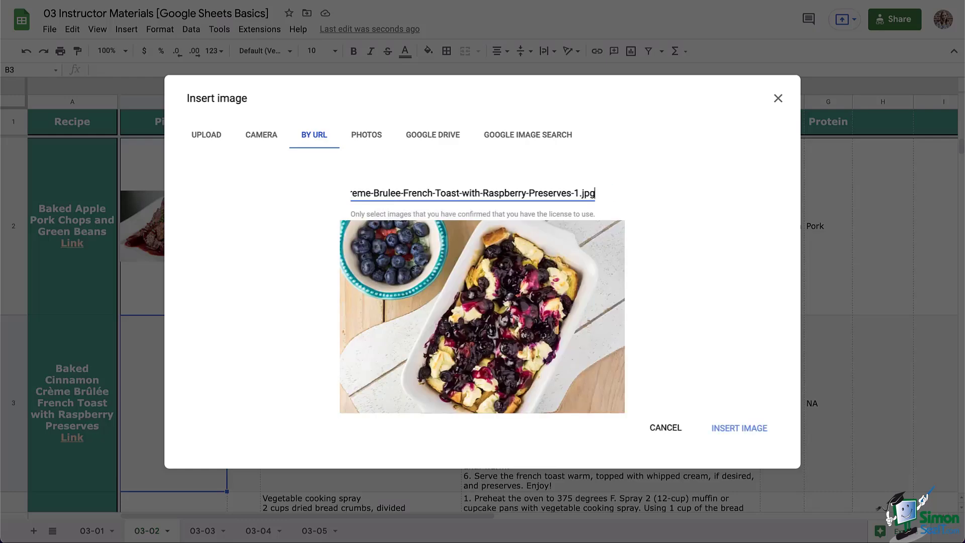
pyautogui.click(757, 424)
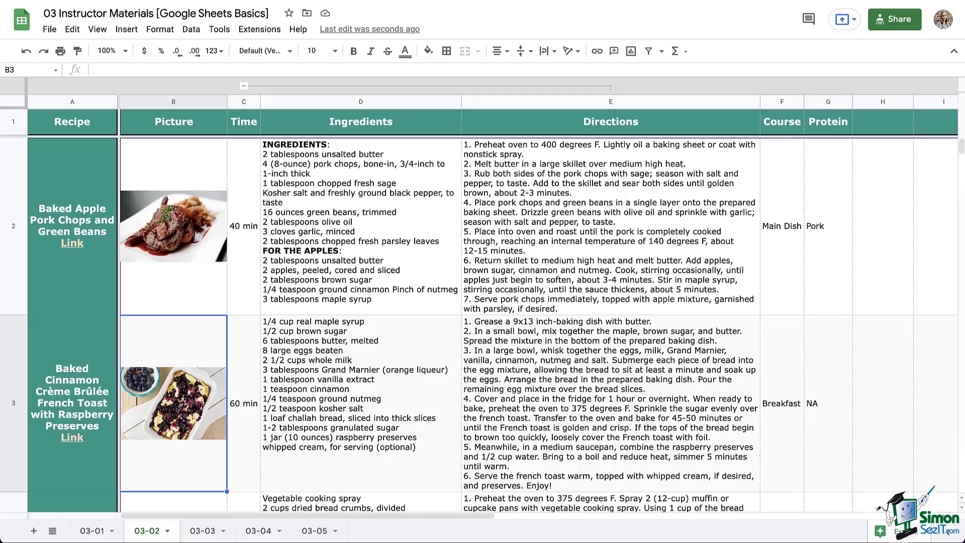
# - Put the pork chop photo from Drive's Google Sheets Basics folder into cell B2
pyautogui.click(174, 226)
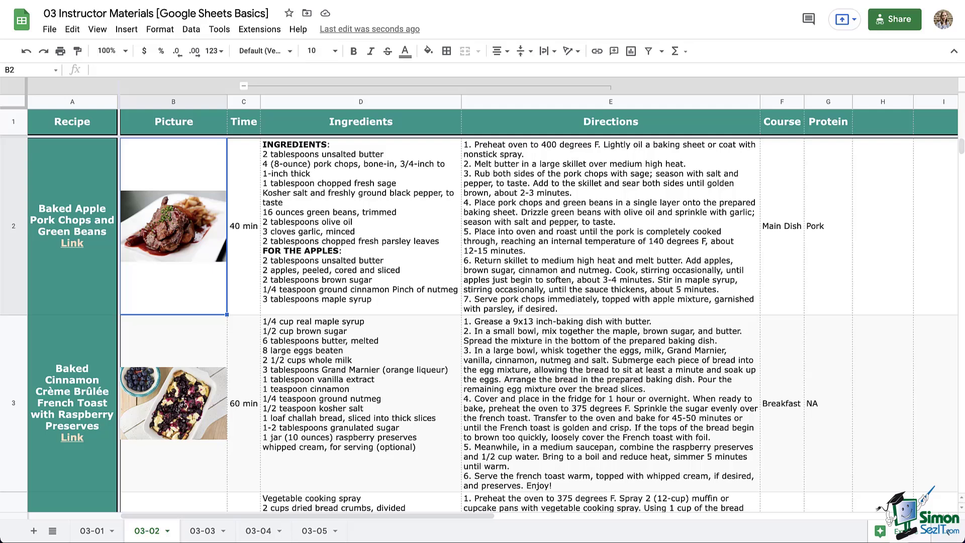
pyautogui.click(126, 30)
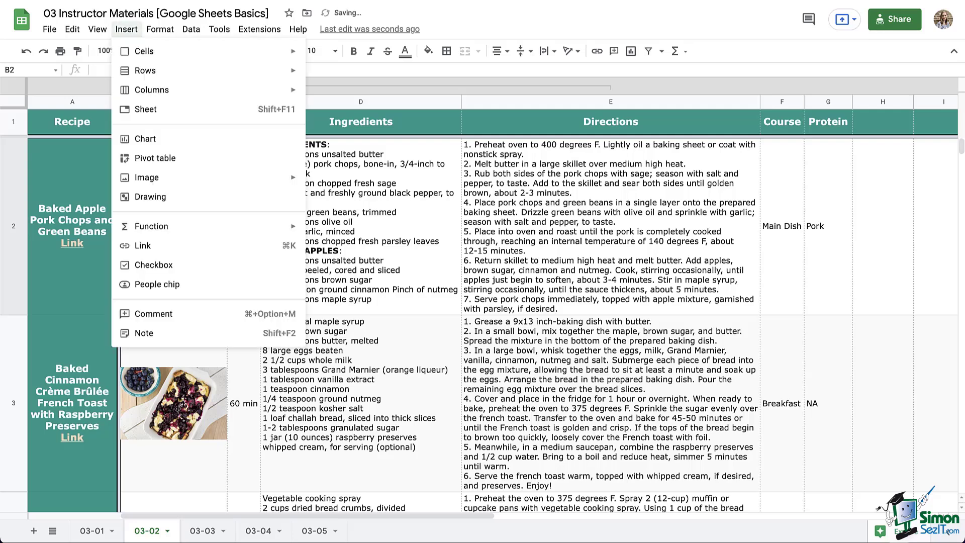
pyautogui.moveTo(151, 177)
pyautogui.click(352, 181)
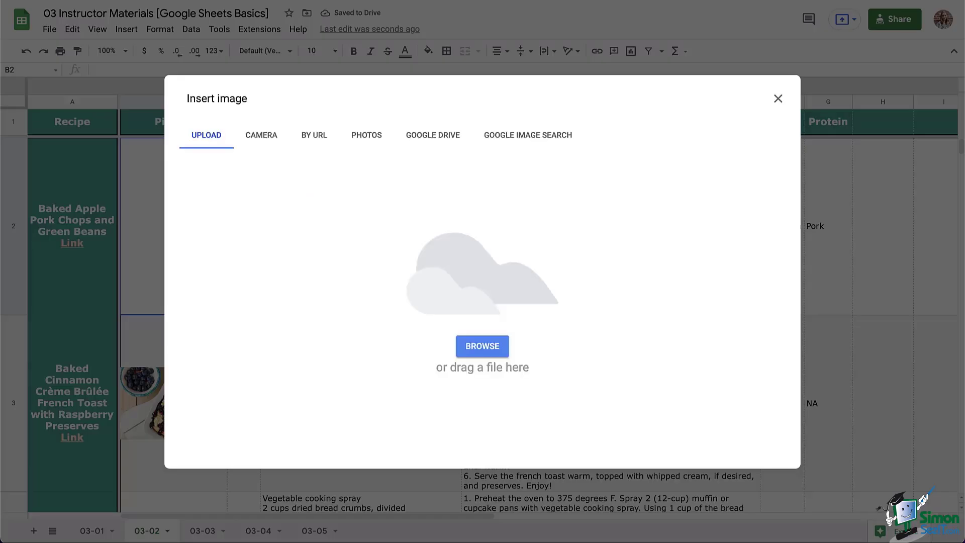
pyautogui.click(366, 134)
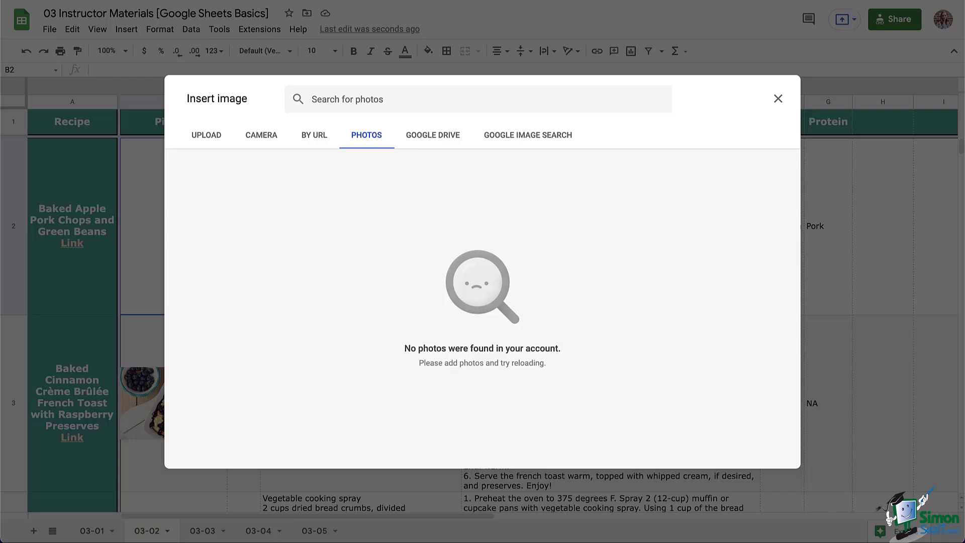
pyautogui.click(433, 135)
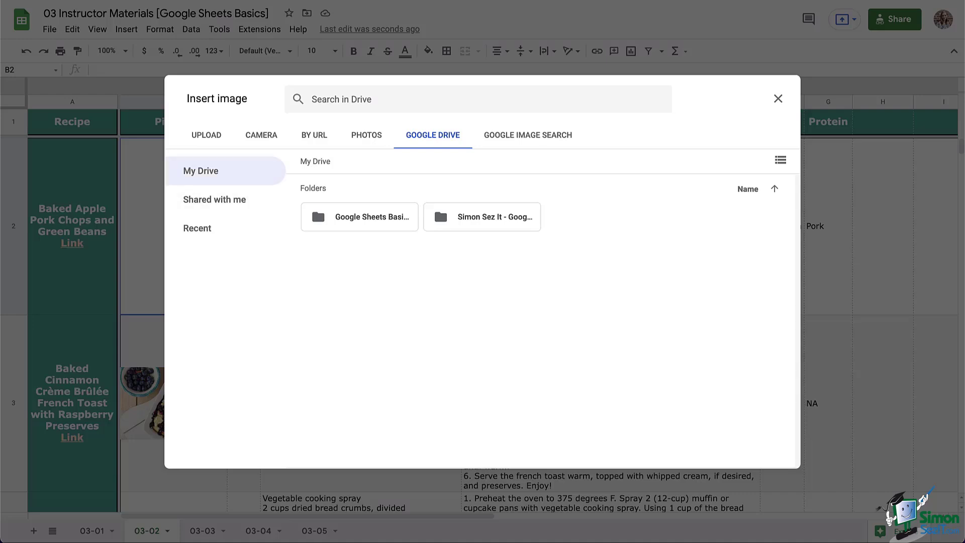
pyautogui.click(359, 216)
pyautogui.doubleClick(360, 217)
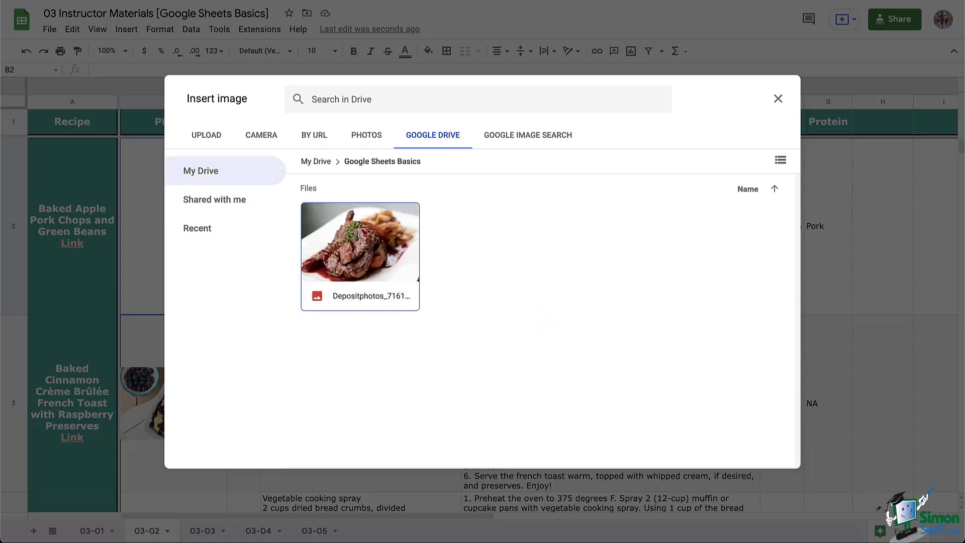
pyautogui.click(360, 241)
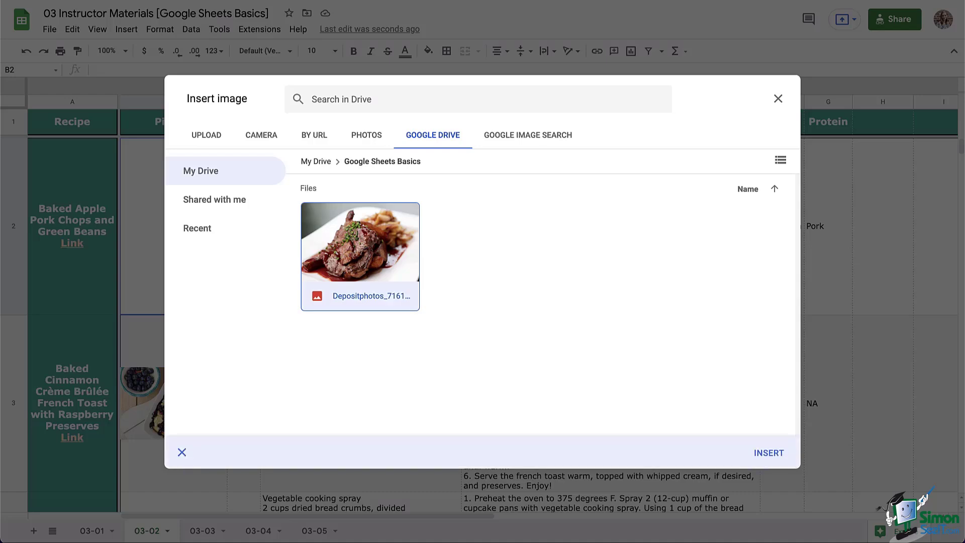
pyautogui.click(768, 452)
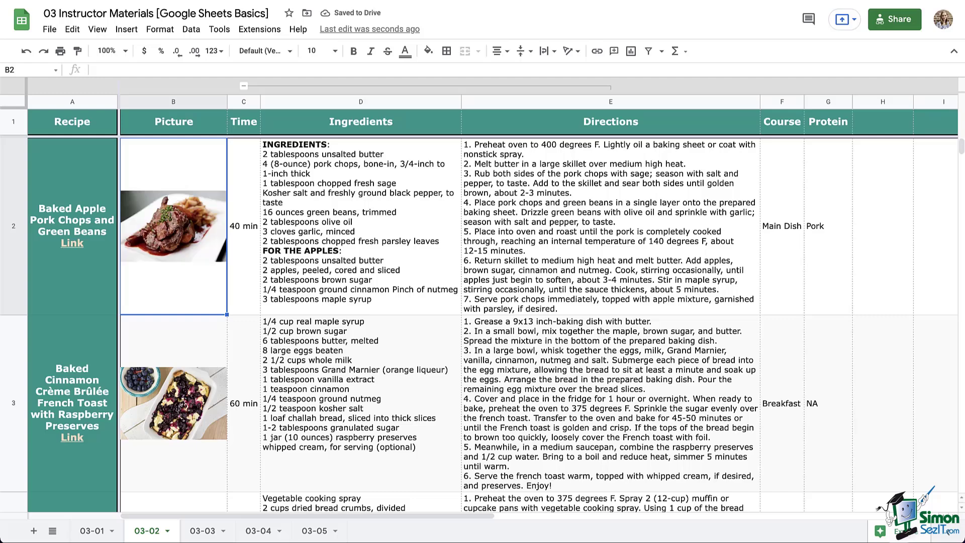
# - Select the merged Picture cell for Green Bean Casserole and start an in-cell image insert
pyautogui.scroll(-3, 482, 322)
pyautogui.scroll(-15, 482, 322)
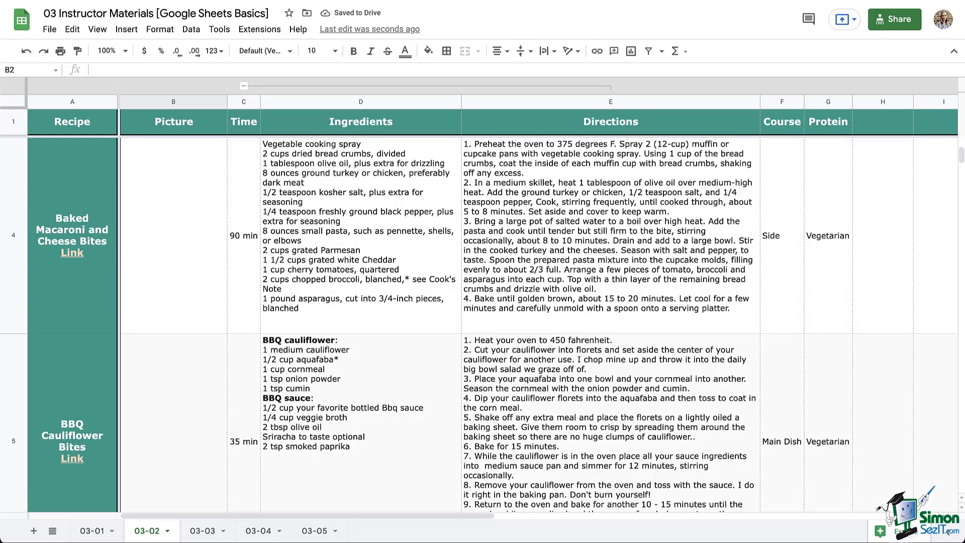
pyautogui.scroll(5, 482, 322)
pyautogui.click(173, 290)
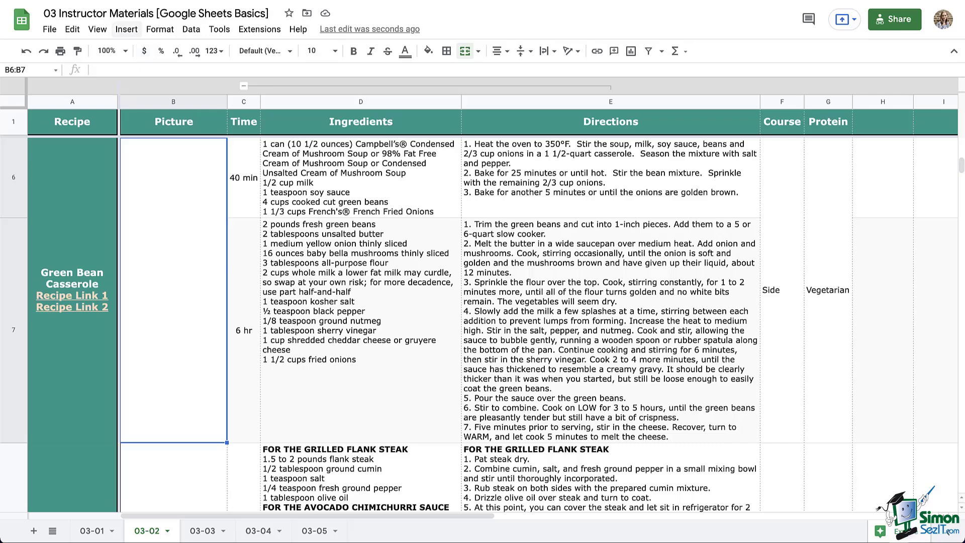
pyautogui.click(126, 29)
pyautogui.moveTo(150, 177)
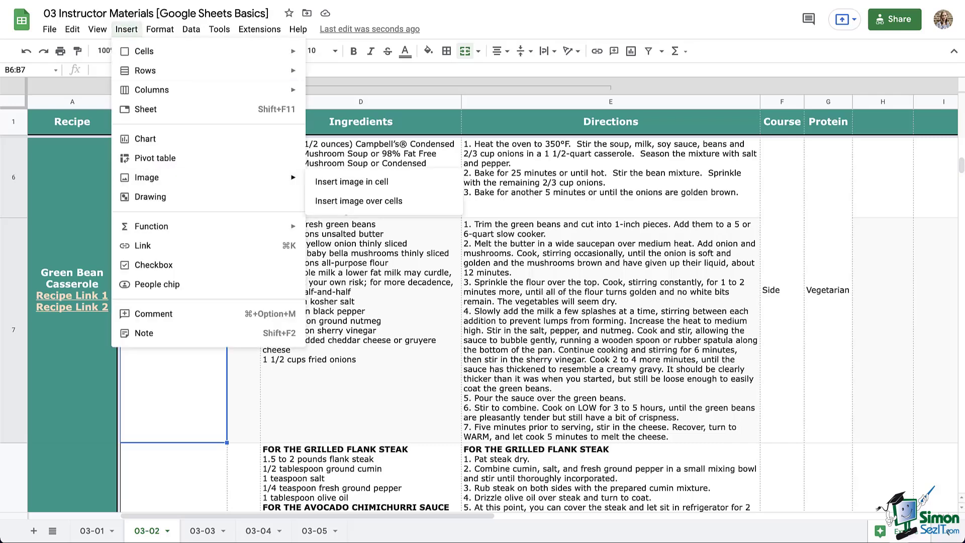
pyautogui.click(352, 182)
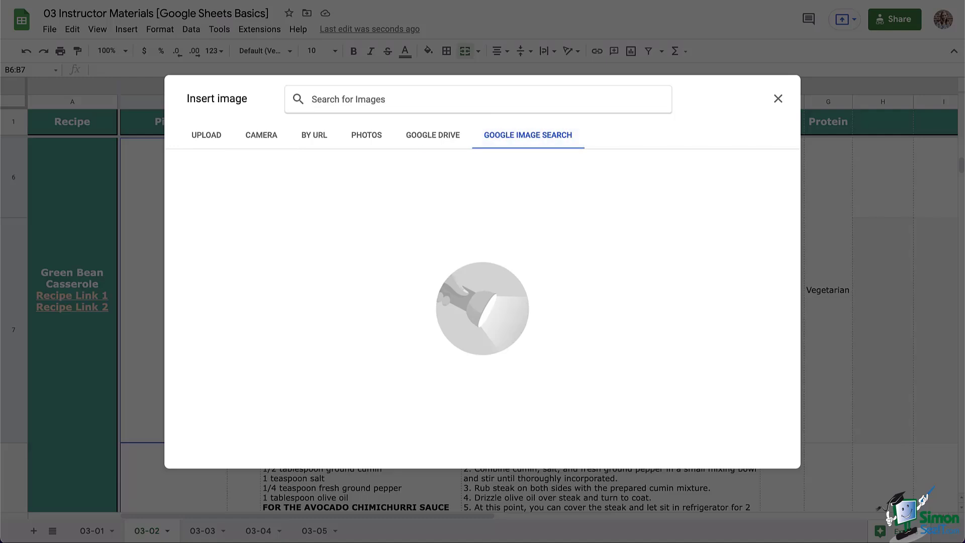
# - Search images for 'green bean' and insert a casserole photo into the cell
pyautogui.write('green bean')
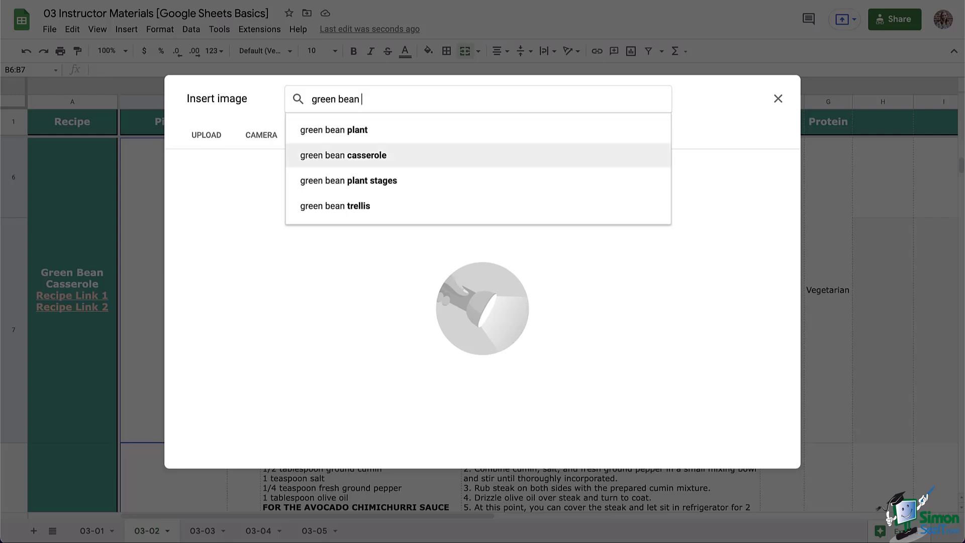
pyautogui.click(343, 154)
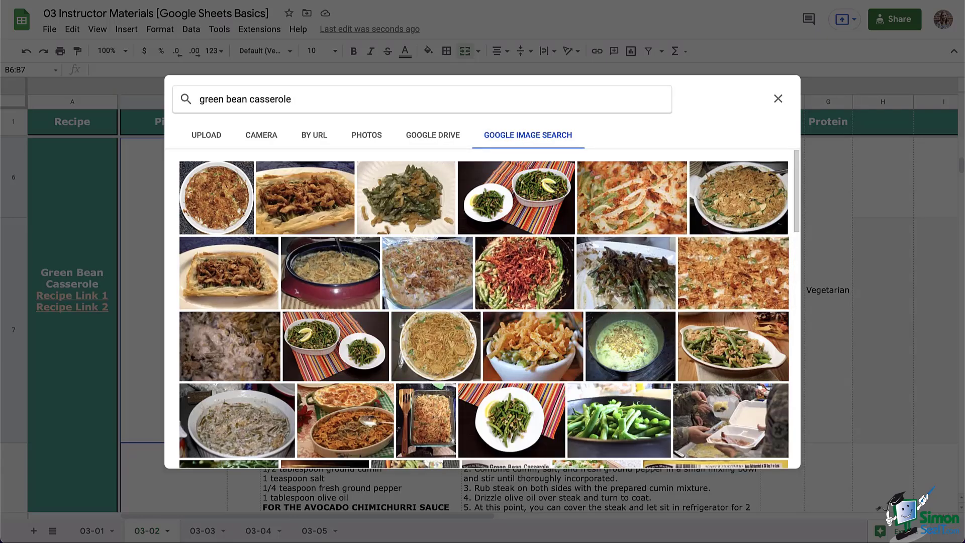
pyautogui.click(733, 345)
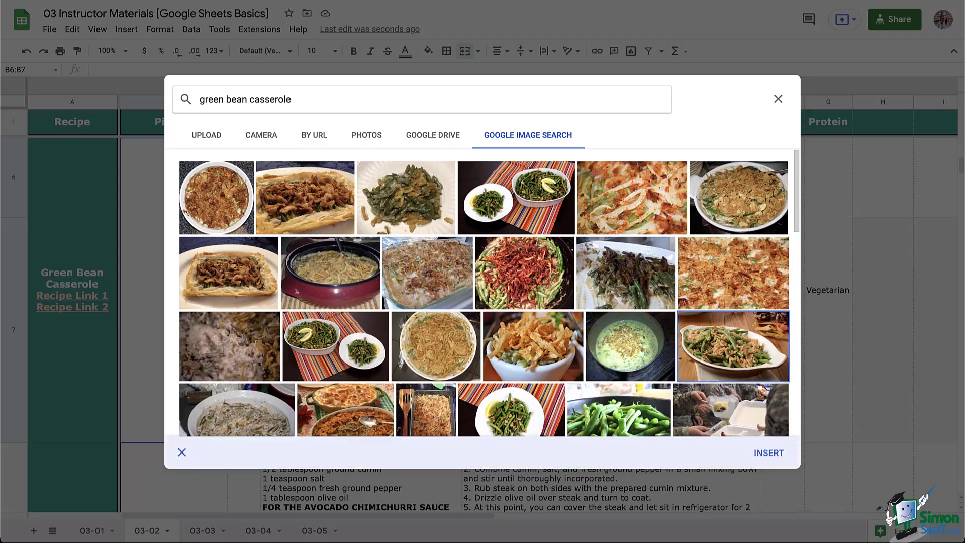
pyautogui.click(768, 453)
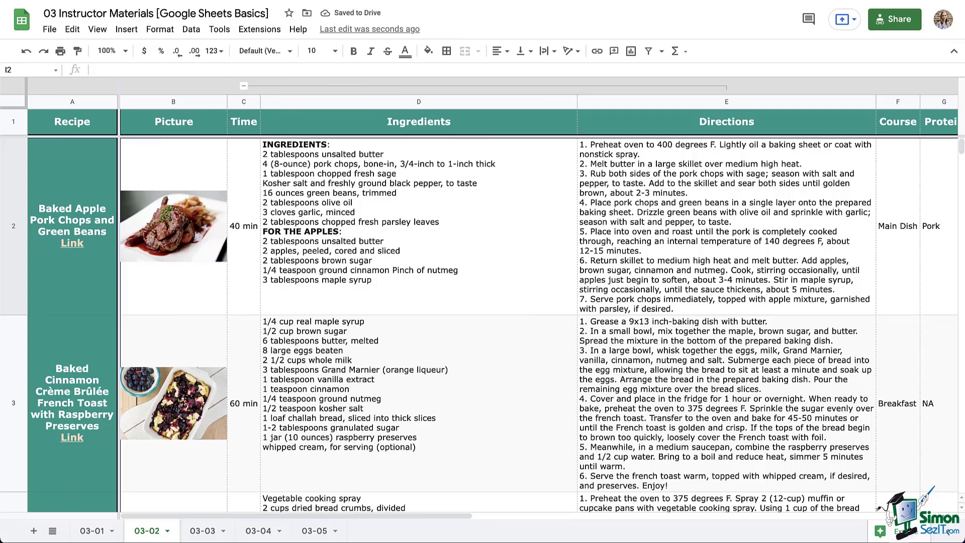
# - Widen the Picture column to enlarge the photos, then narrow it back down
pyautogui.click(174, 101)
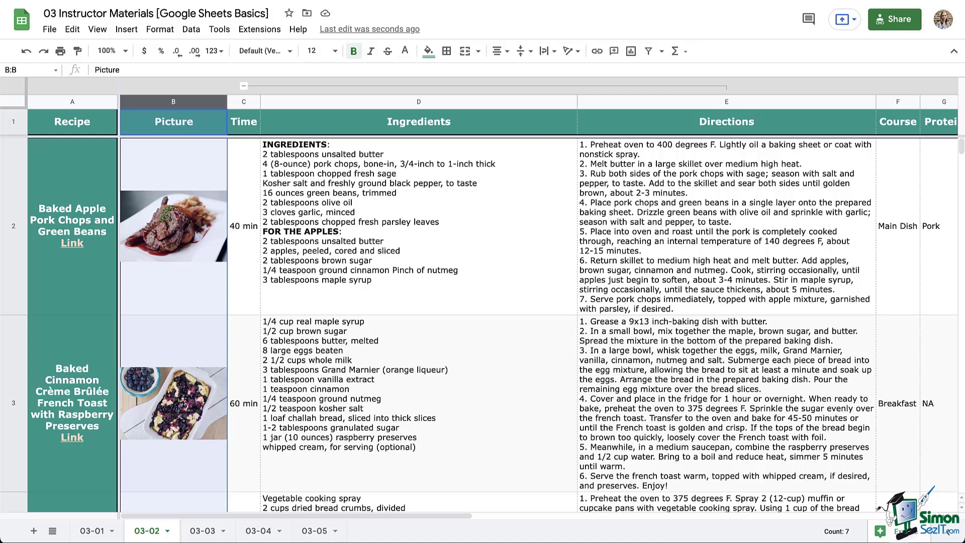
pyautogui.moveTo(226, 102); pyautogui.dragTo(362, 101)
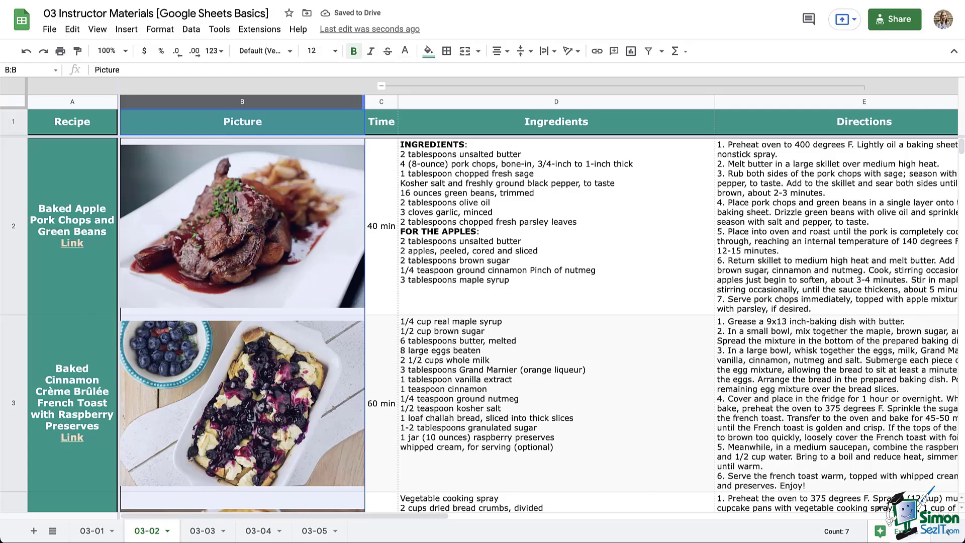
pyautogui.moveTo(363, 101); pyautogui.dragTo(227, 101)
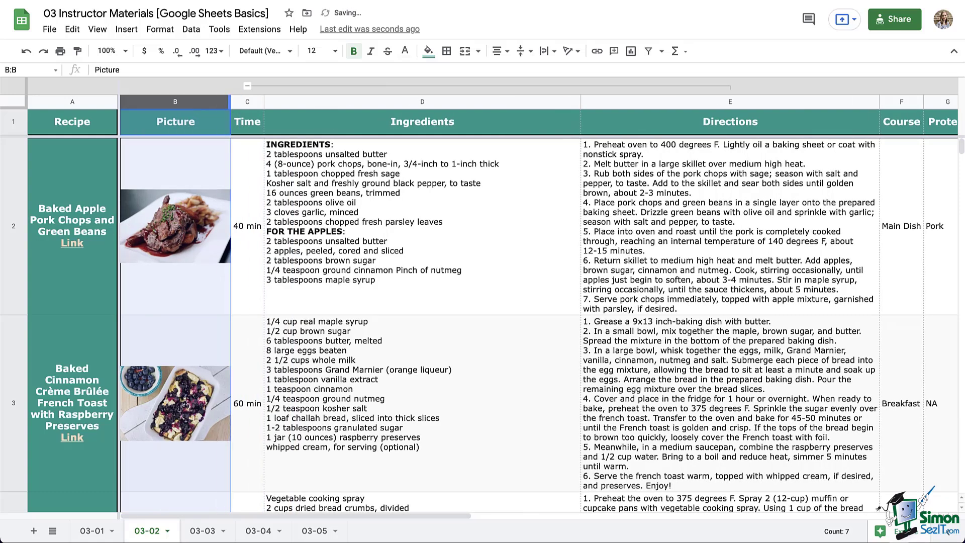
pyautogui.click(244, 121)
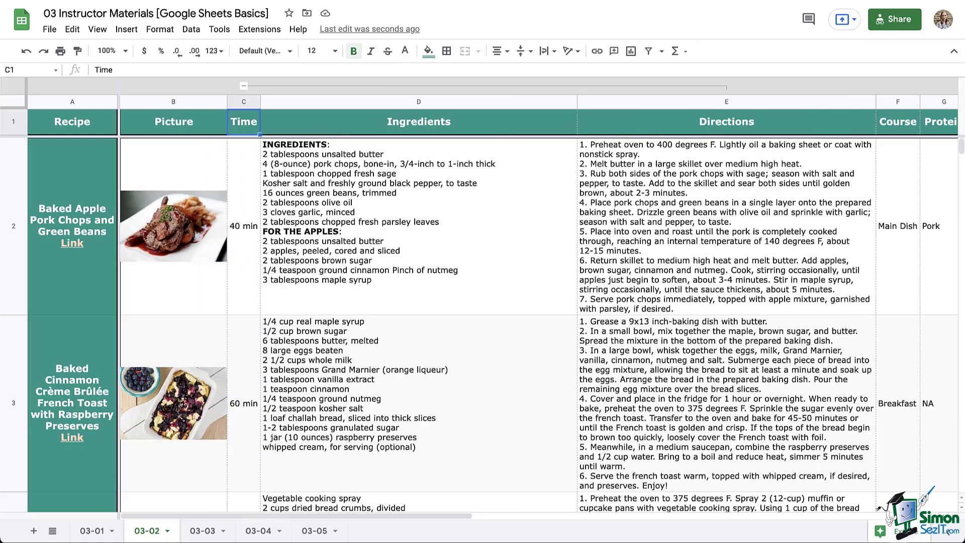
# - Align the Picture column's contents to the middle vertically and centre horizontally
pyautogui.click(174, 102)
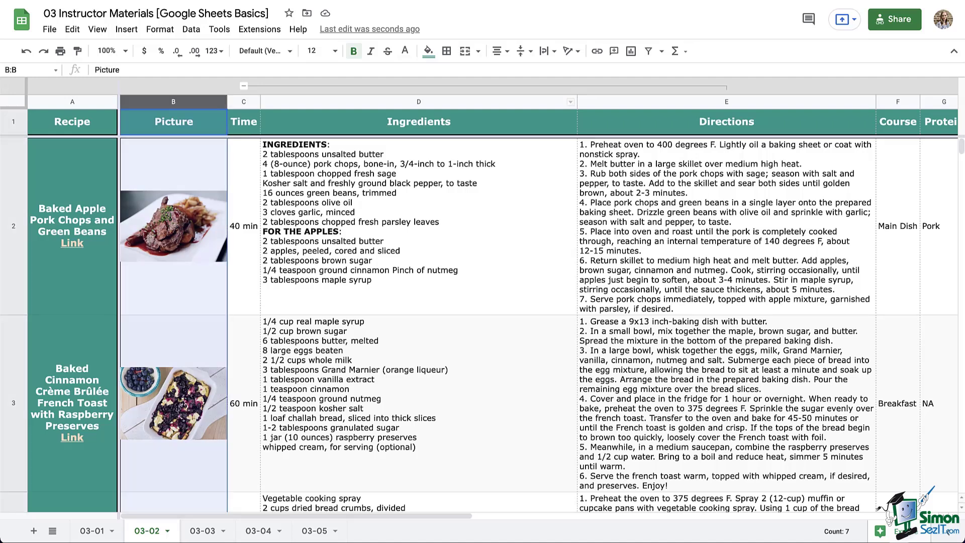
pyautogui.click(522, 51)
pyautogui.click(523, 72)
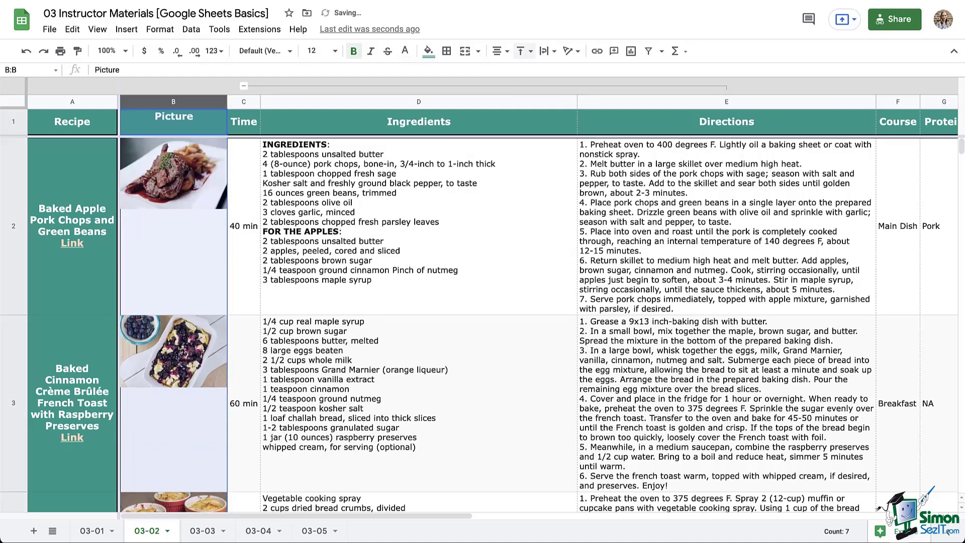
pyautogui.click(537, 72)
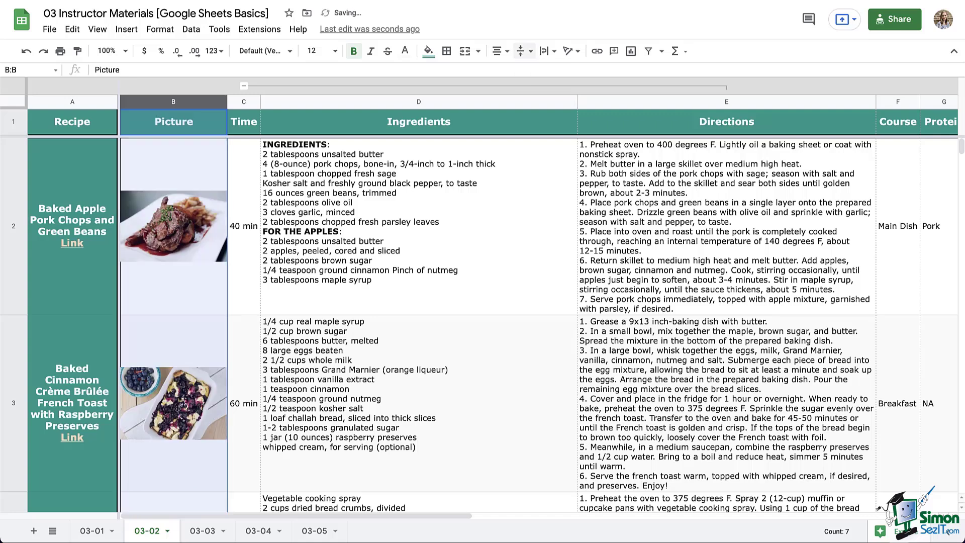
pyautogui.click(500, 51)
pyautogui.click(500, 72)
pyautogui.click(500, 50)
pyautogui.click(513, 72)
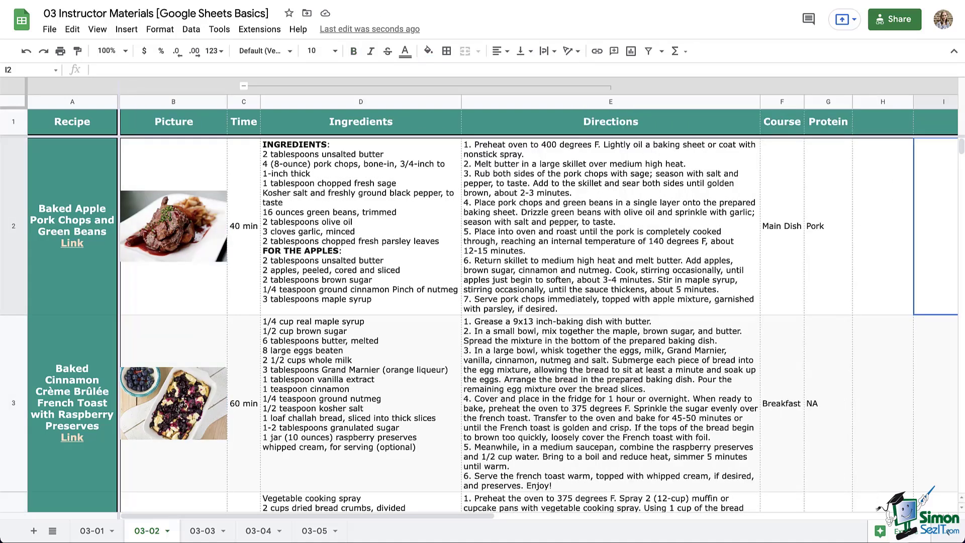
# - Upload the pork chop photo as an image floating over the row 2 cells
pyautogui.click(126, 30)
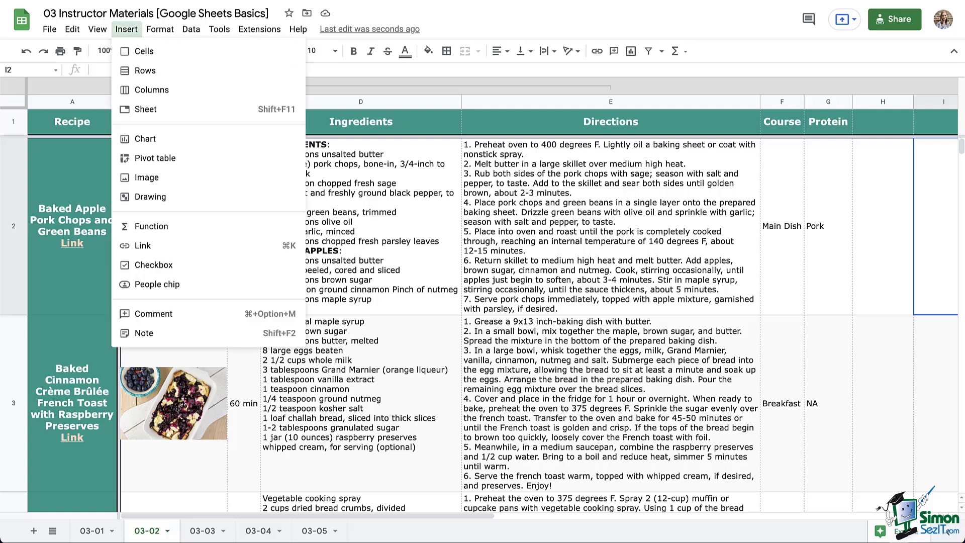
pyautogui.moveTo(151, 177)
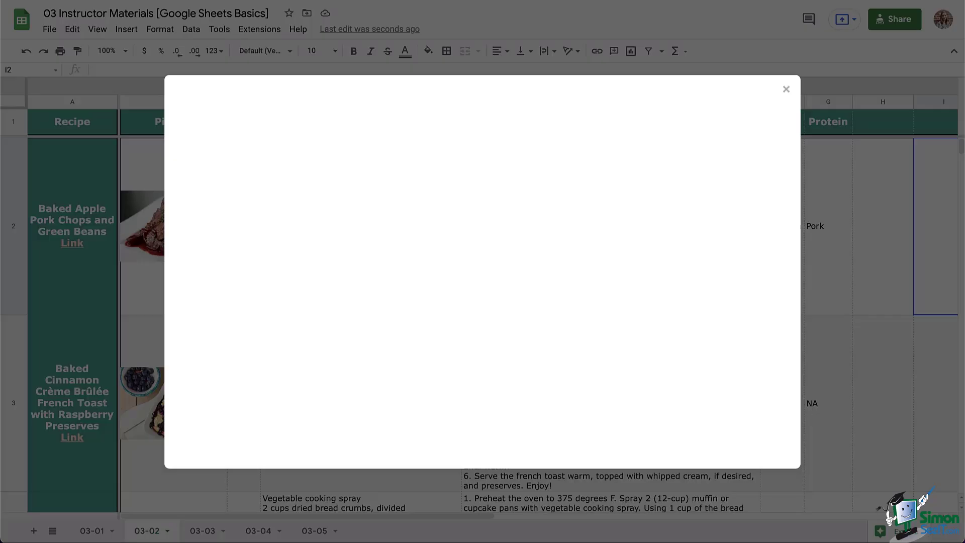
pyautogui.click(358, 200)
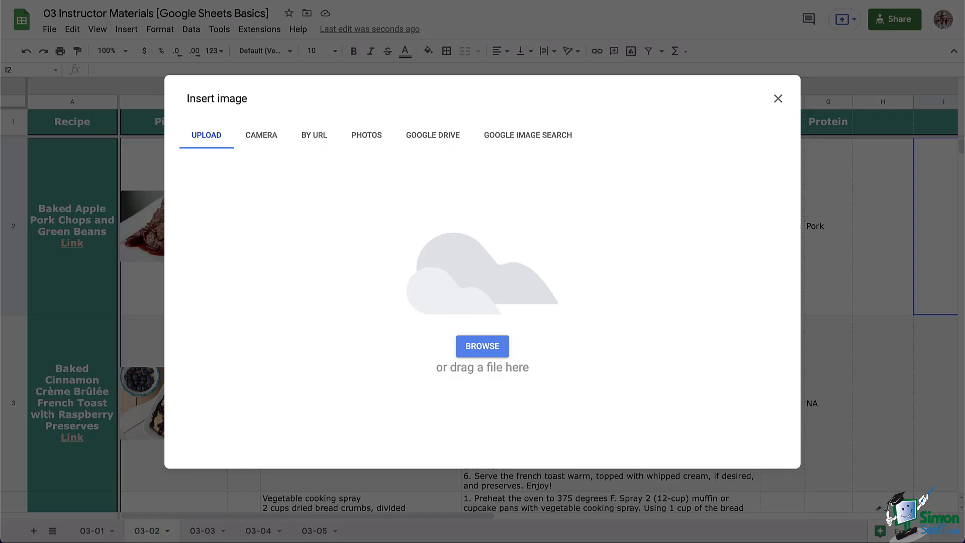
pyautogui.moveTo(615, 269); pyautogui.dragTo(615, 268)
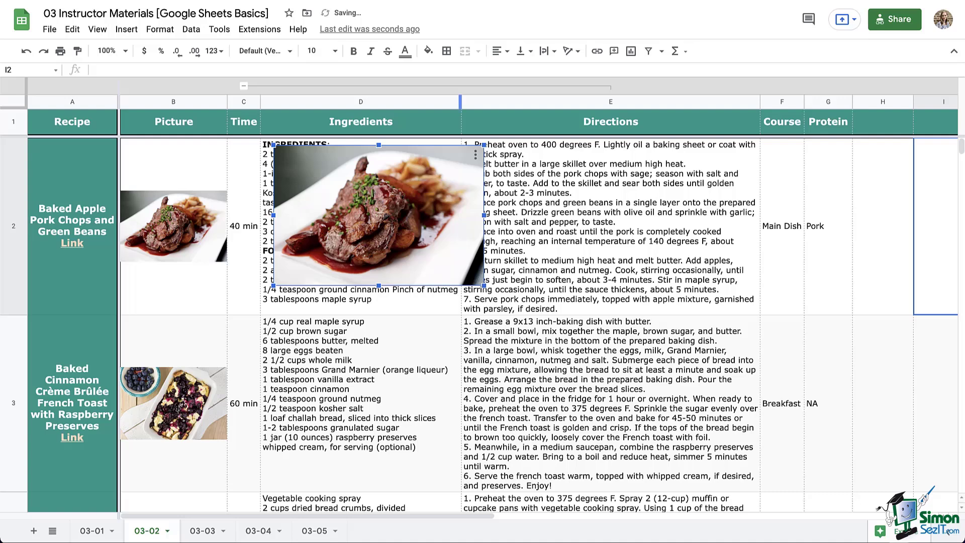
# - Drag the Ingredients column narrower, then undo with Ctrl+Z to clear the floating photo
pyautogui.moveTo(460, 102); pyautogui.dragTo(347, 102)
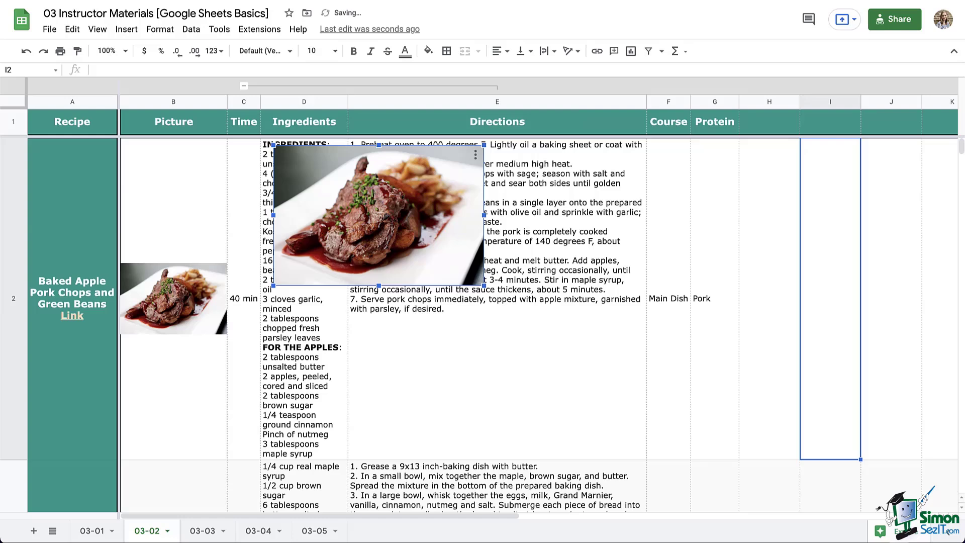
pyautogui.hotkey('ctrl', 'z')
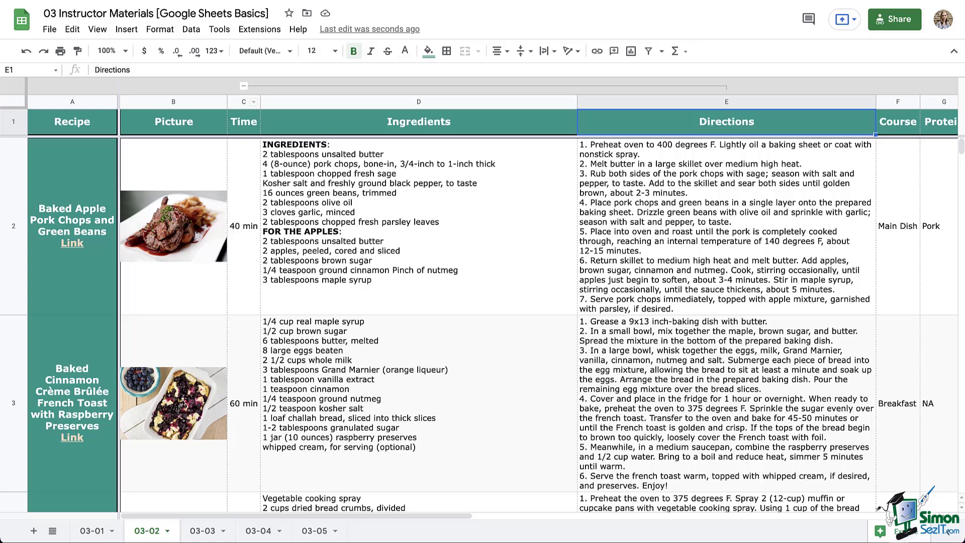
# - Toggle the Ingredients and Directions column group collapsed and expanded, leaving it collapsed
pyautogui.hotkey('alt', 'shift', 'Up')
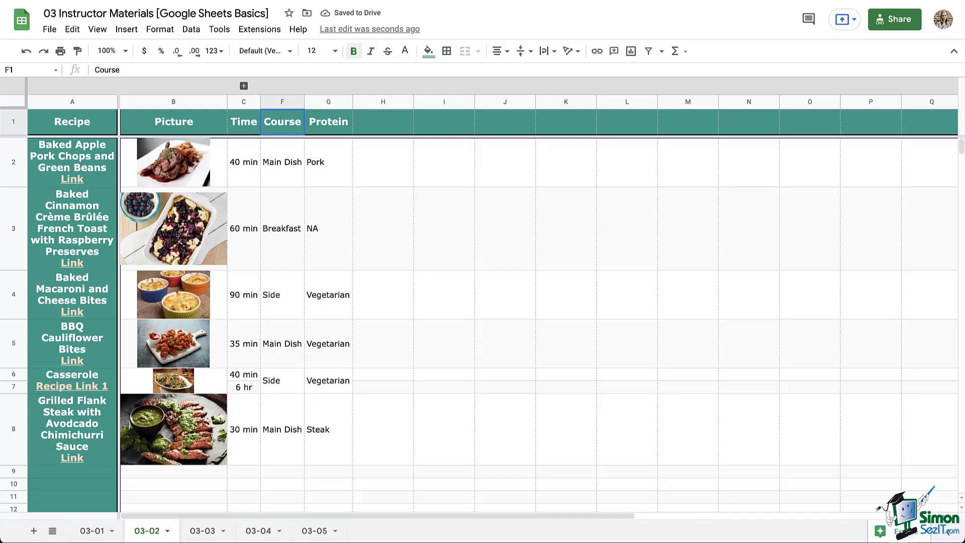
pyautogui.hotkey('alt', 'shift', 'Down')
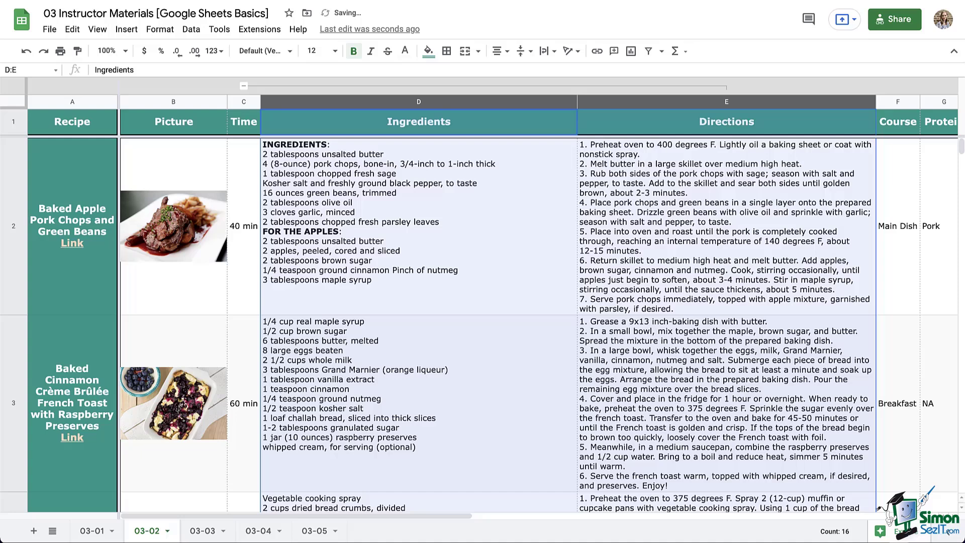
pyautogui.hotkey('alt', 'shift', 'Up')
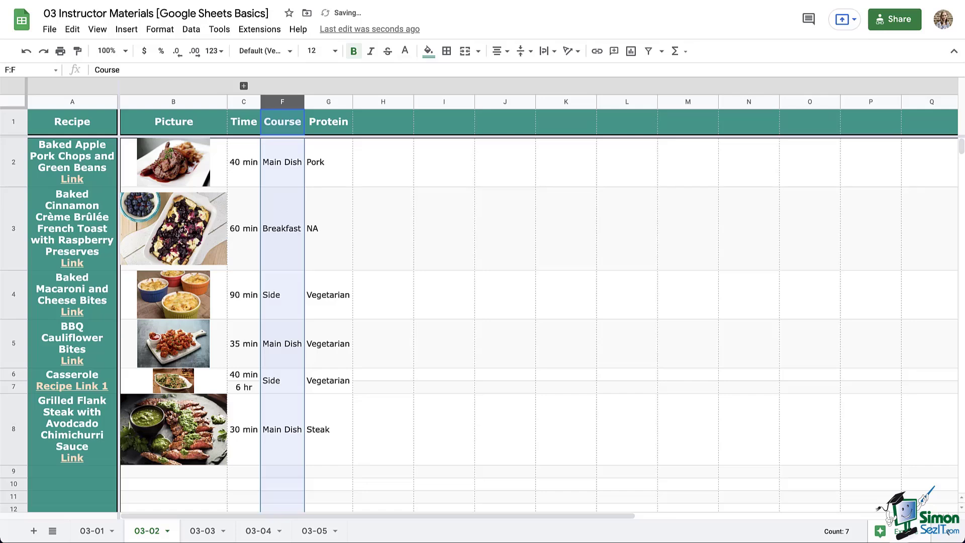
pyautogui.hotkey('alt', 'shift', 'Down')
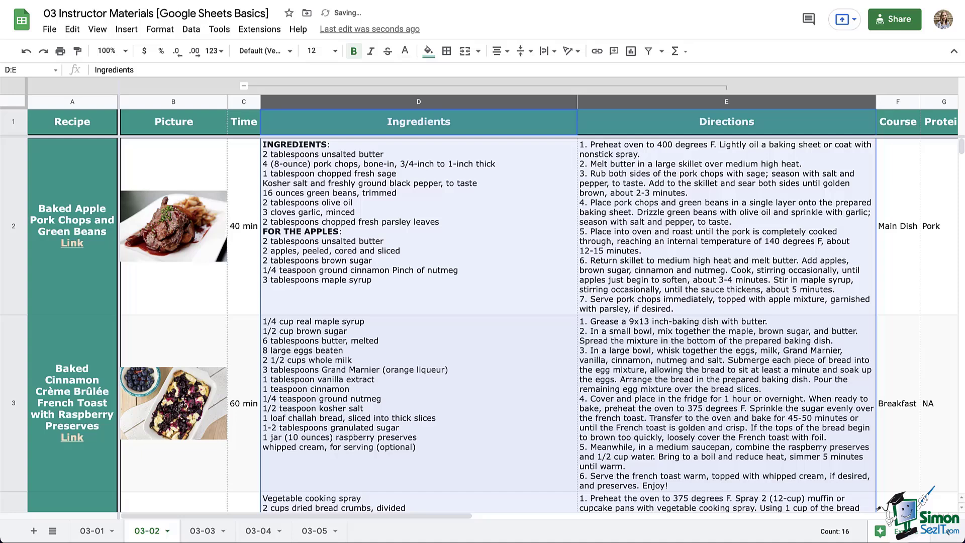
pyautogui.hotkey('alt', 'shift', 'Up')
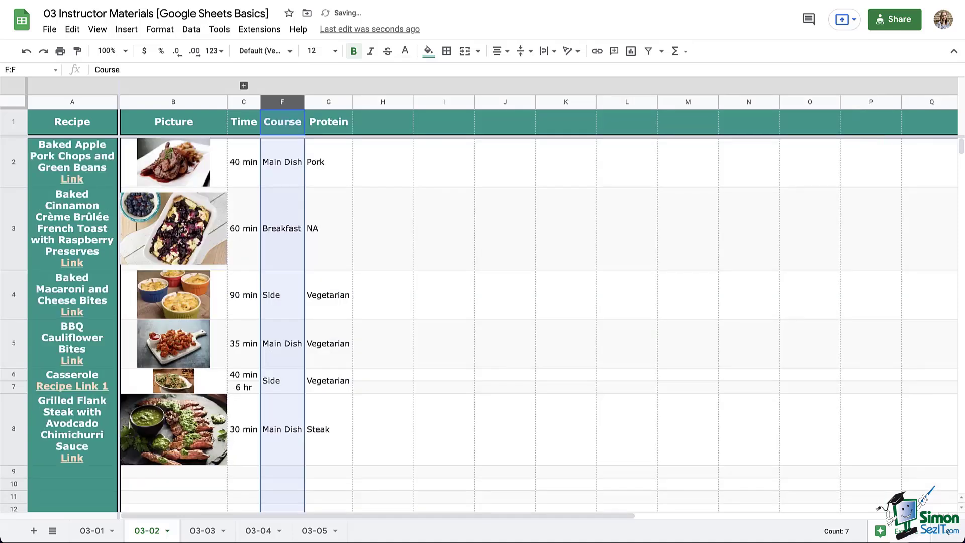